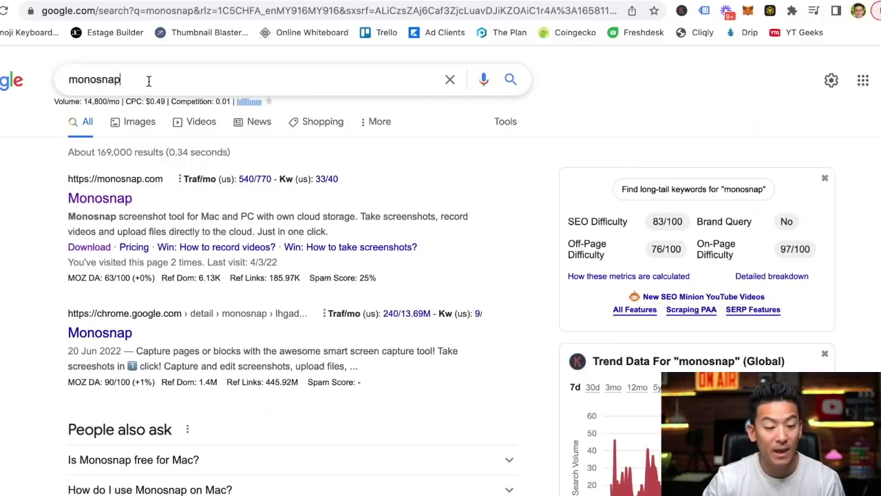
# Step: Open the official Monosnap website from the Google search results
pyautogui.click(148, 81)
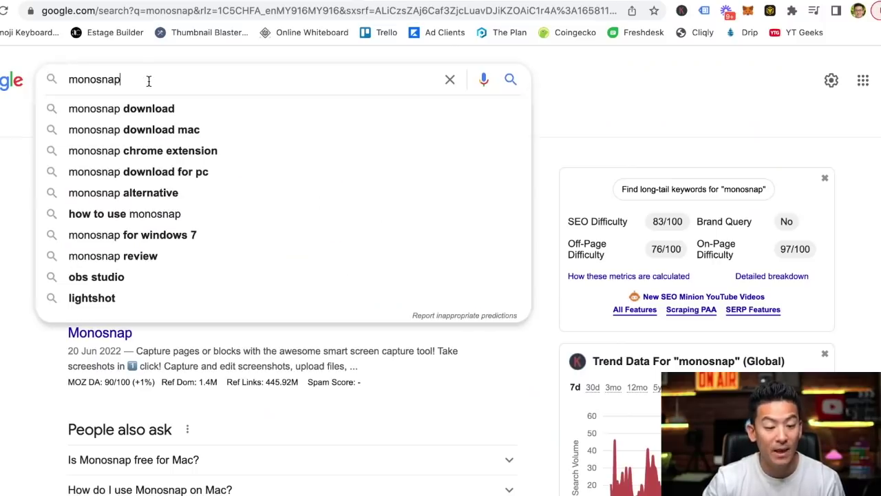
pyautogui.click(53, 91)
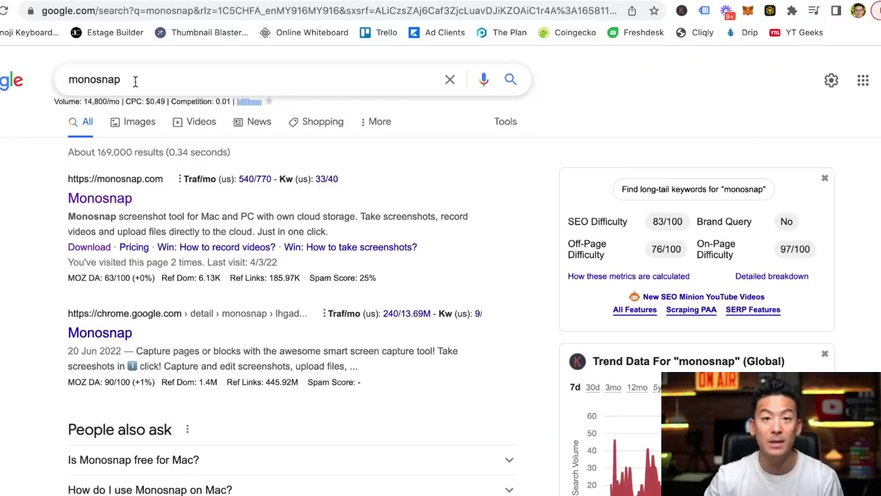
pyautogui.click(116, 205)
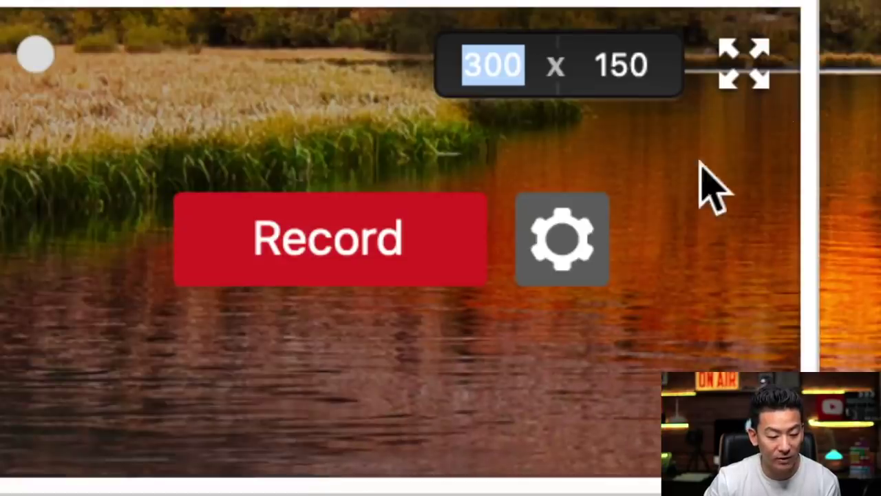
# Step: Reposition the Monosnap recording frame on the desktop and resize it to about 300 x 154
pyautogui.moveTo(290, 15); pyautogui.dragTo(296, 0)
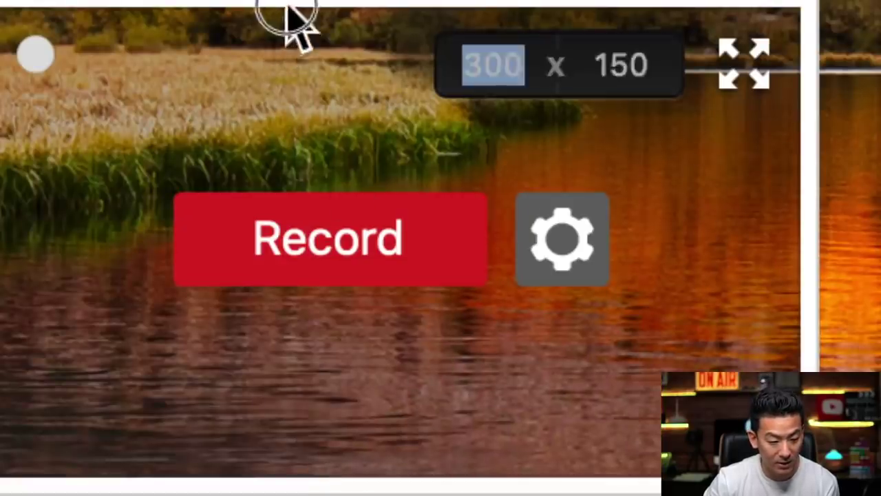
pyautogui.moveTo(594, 6); pyautogui.dragTo(560, 48)
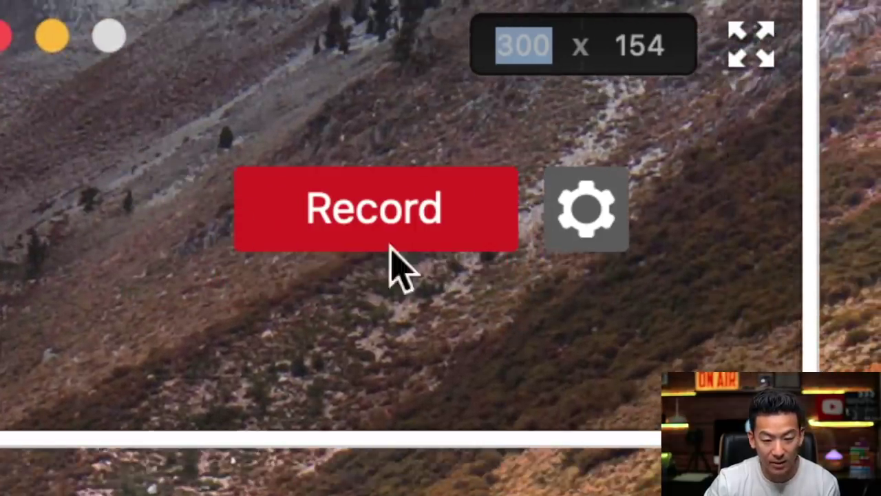
# Step: Try Cam Link 4K as the webcam source in the recording settings and set it back to Do Not Record Webcam
pyautogui.click(583, 212)
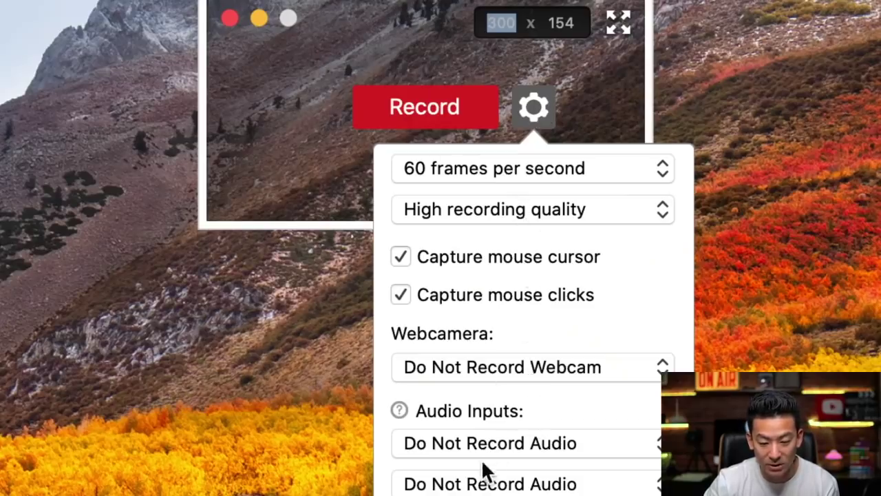
pyautogui.click(498, 369)
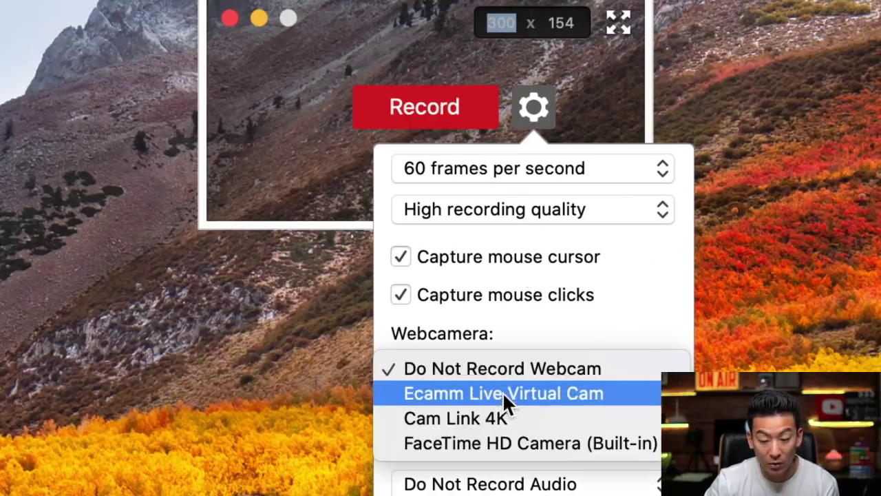
pyautogui.click(508, 418)
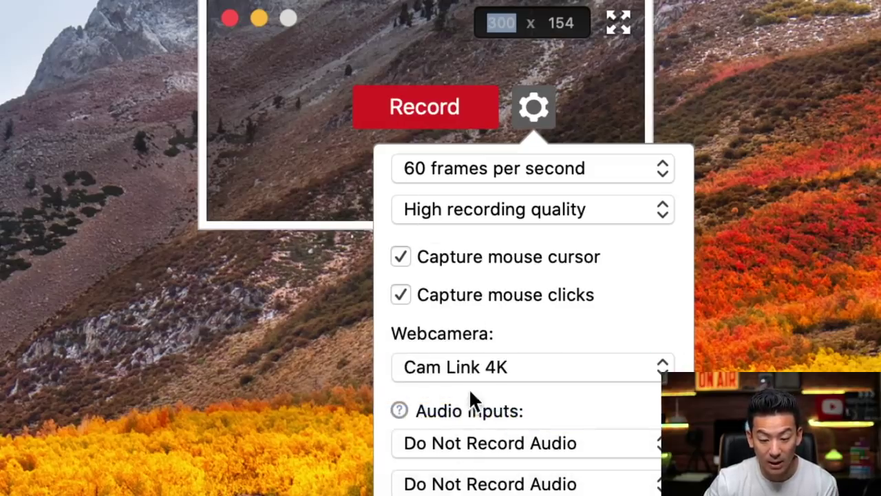
pyautogui.click(481, 371)
pyautogui.click(490, 319)
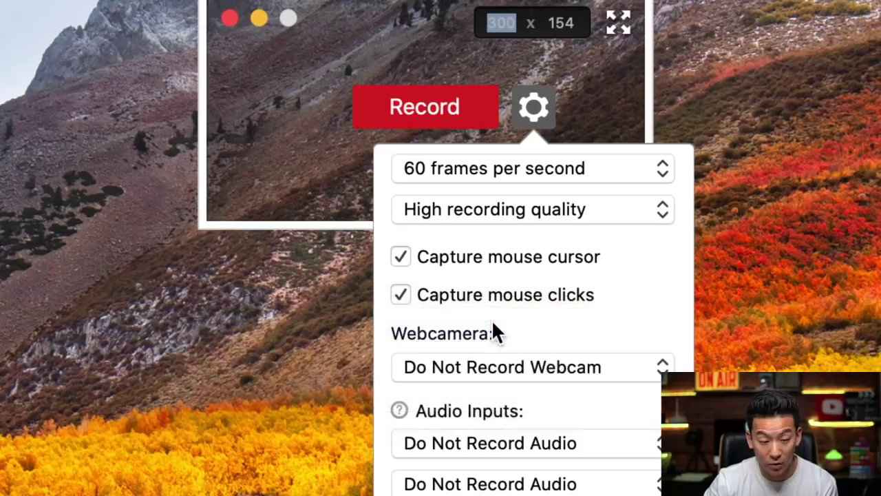
# Step: Choose MacBook Pro Microphone as the first audio input and close the recording settings
pyautogui.click(498, 442)
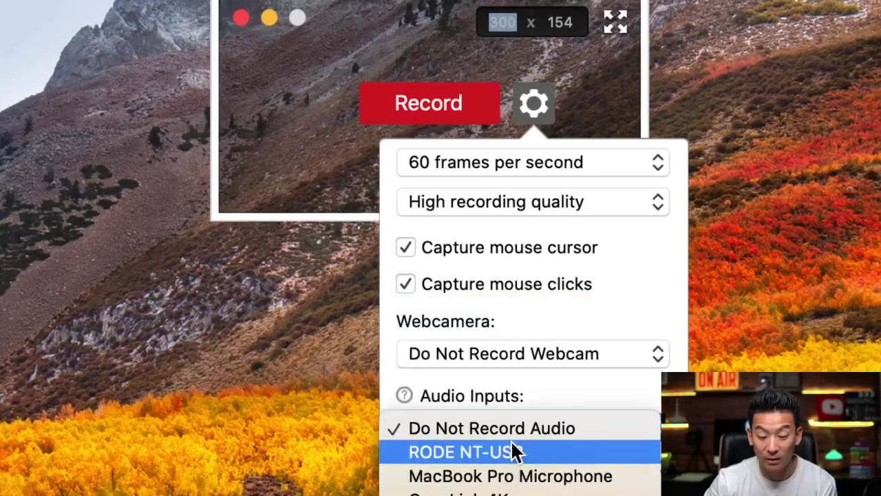
pyautogui.click(570, 480)
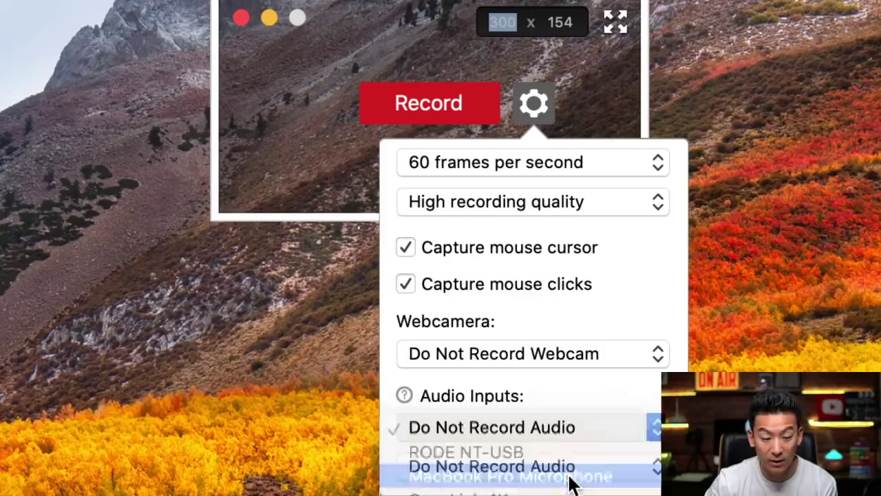
pyautogui.click(272, 178)
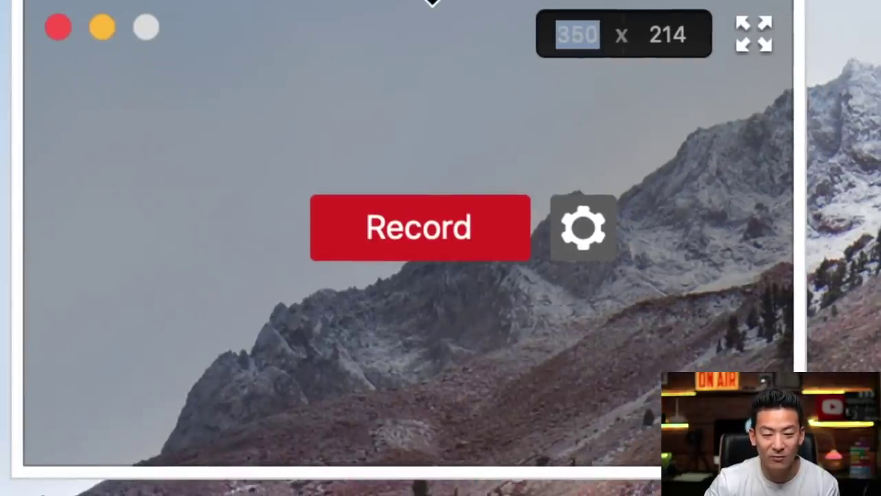
# Step: Move the recording frame lower on the desktop and cancel the recording
pyautogui.moveTo(432, 1); pyautogui.dragTo(463, 87)
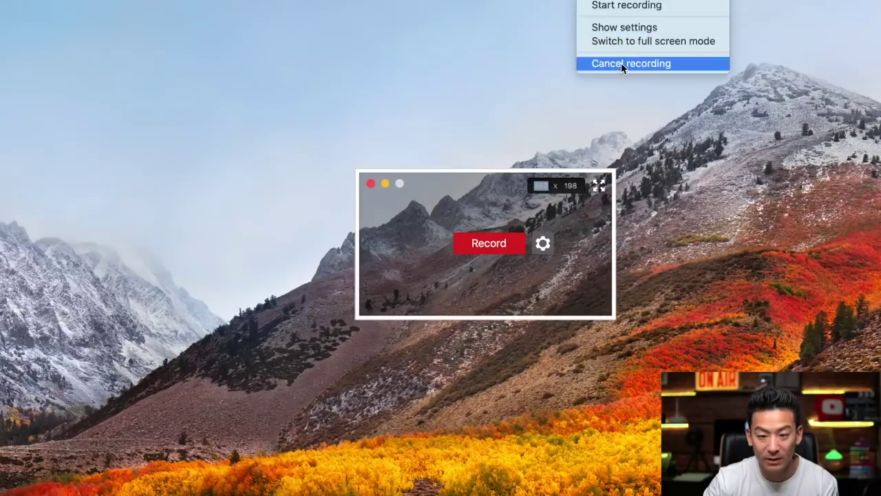
pyautogui.click(623, 65)
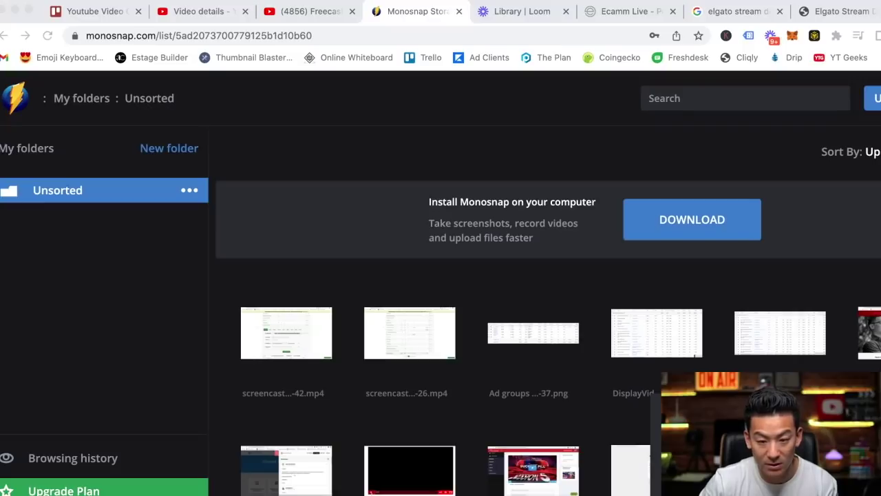
# Step: Compare the Monosnap online storage page with the Loom video library, ending on the Loom library
pyautogui.click(531, 88)
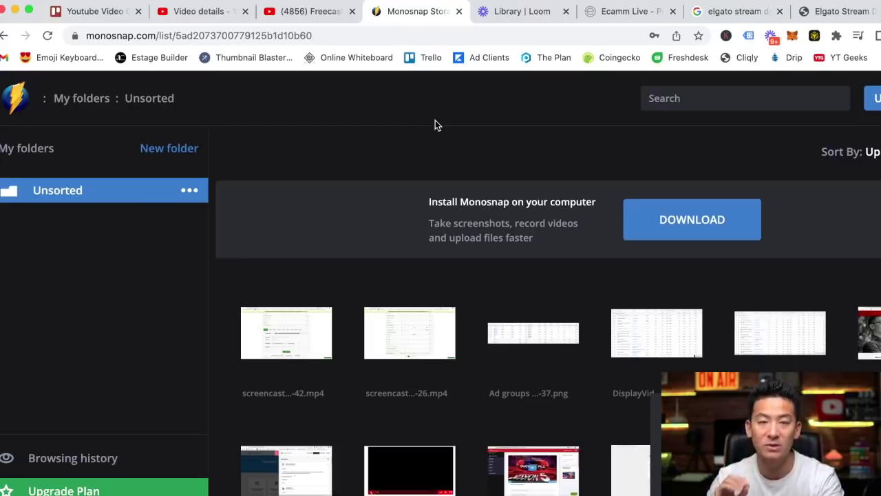
pyautogui.click(536, 11)
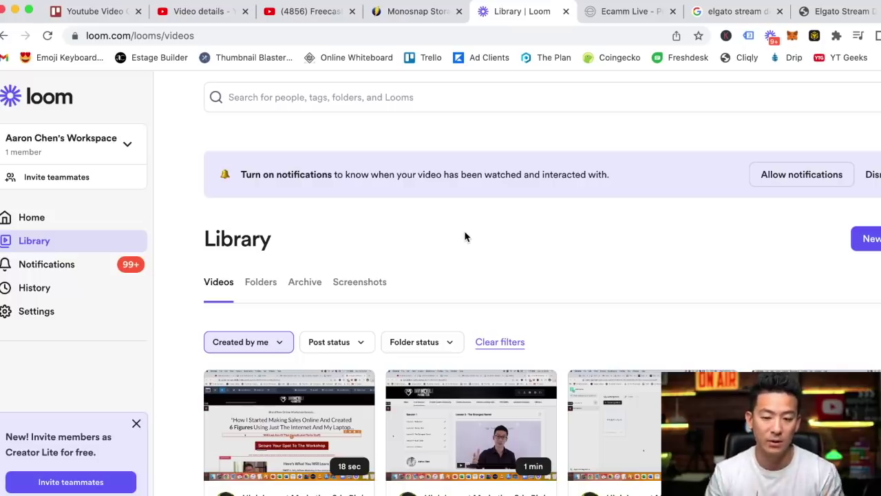
pyautogui.click(427, 12)
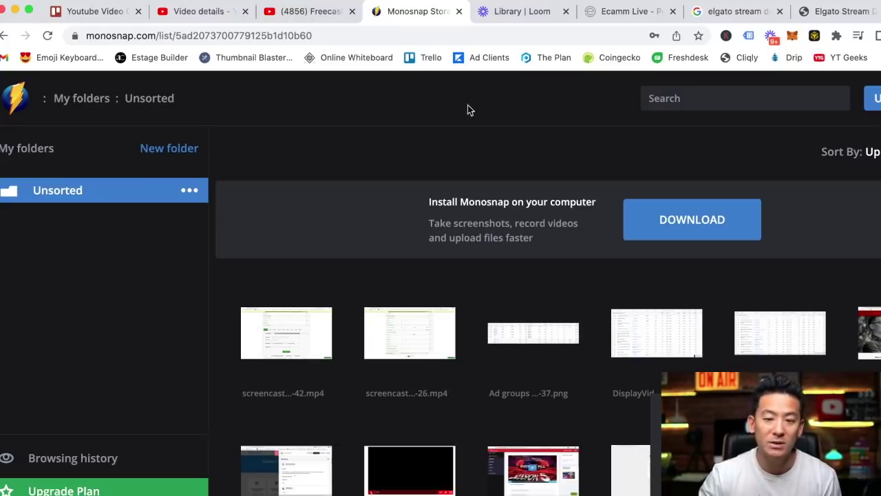
pyautogui.click(515, 12)
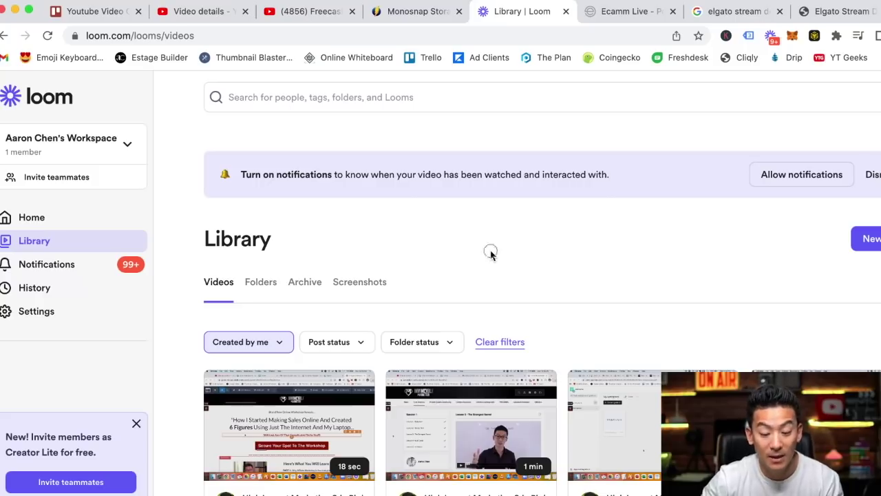
# Step: Look through the recorded videos in the Loom library and open Loom Message - 12 July 2022
pyautogui.scroll(-5, 486, 254)
pyautogui.scroll(-5, 477, 270)
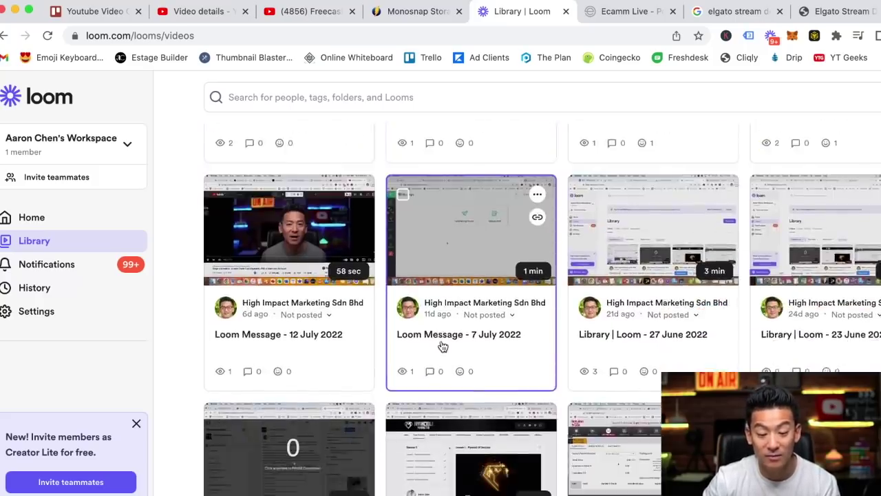
pyautogui.scroll(9, 448, 331)
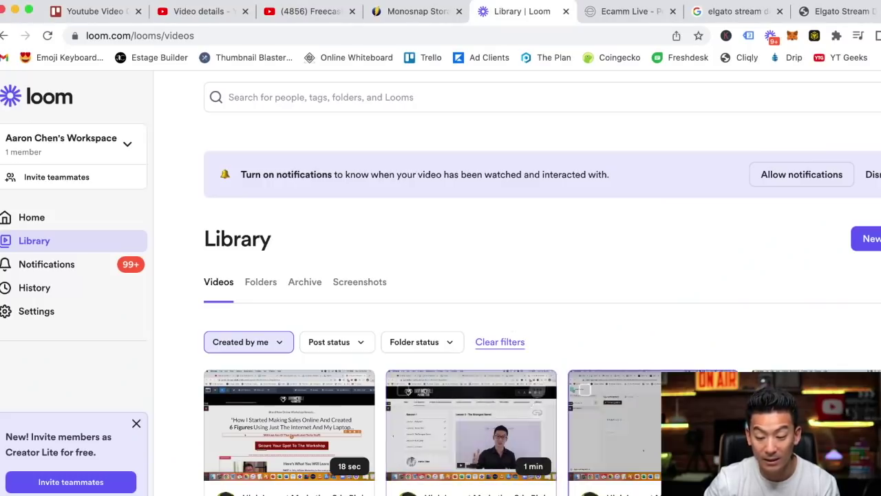
pyautogui.scroll(-1, 515, 406)
pyautogui.scroll(-5, 515, 406)
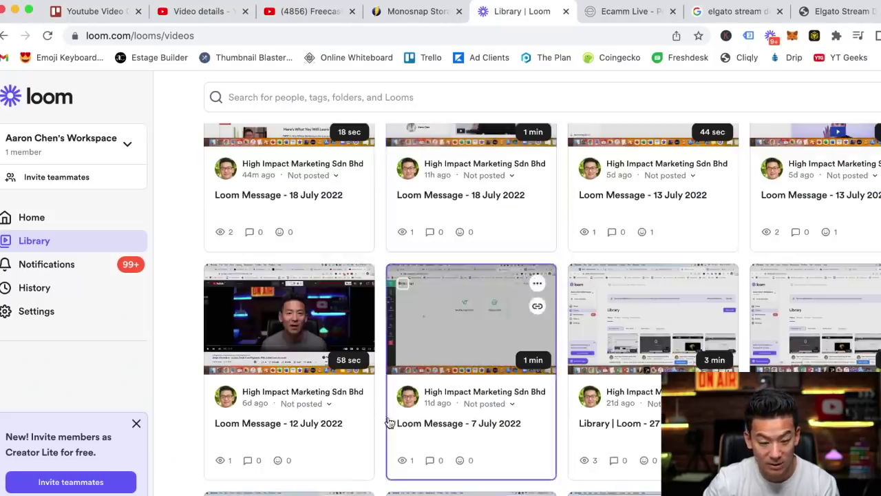
pyautogui.scroll(-1, 459, 378)
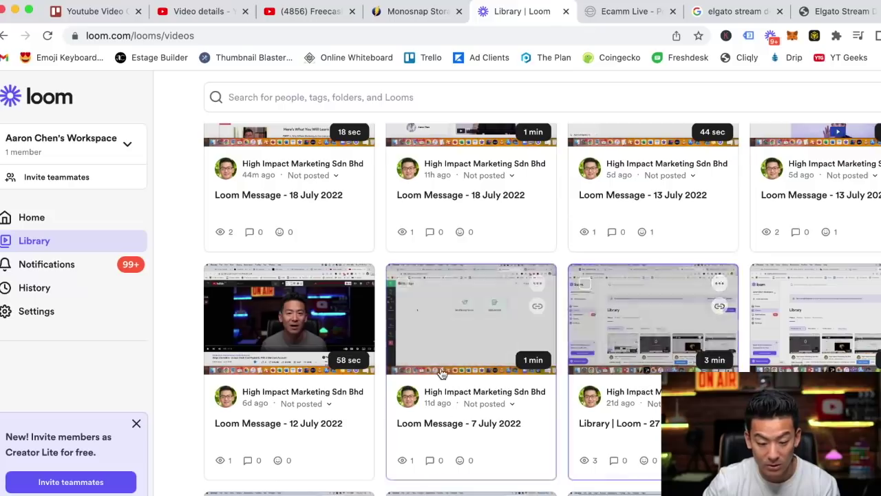
pyautogui.click(324, 321)
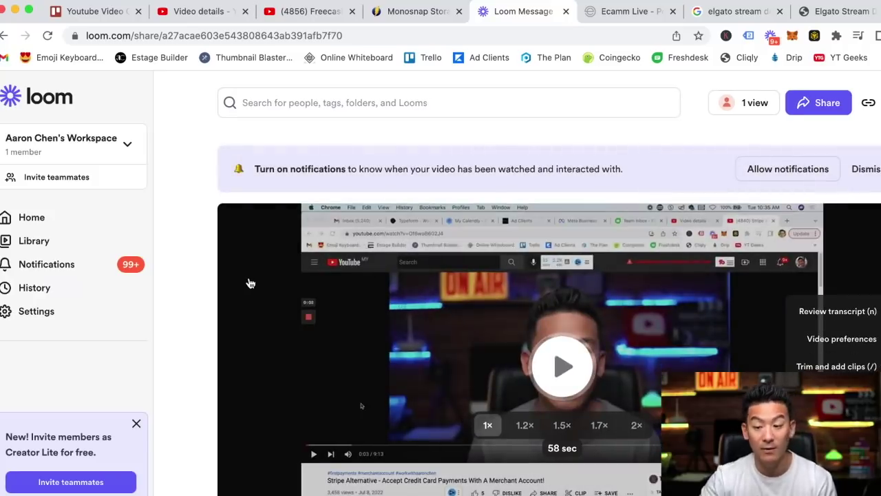
# Step: Copy the video's share link and open it in a new browser tab
pyautogui.click(869, 103)
pyautogui.press('super+t')
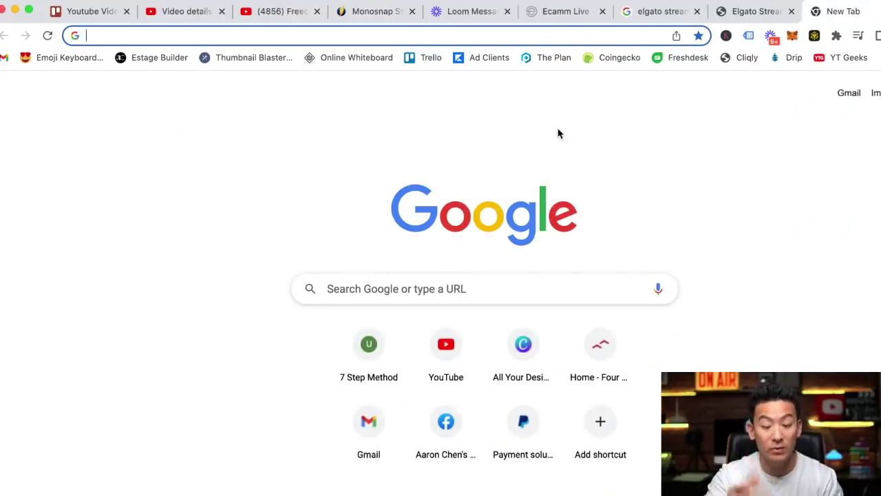
pyautogui.press('super+v')
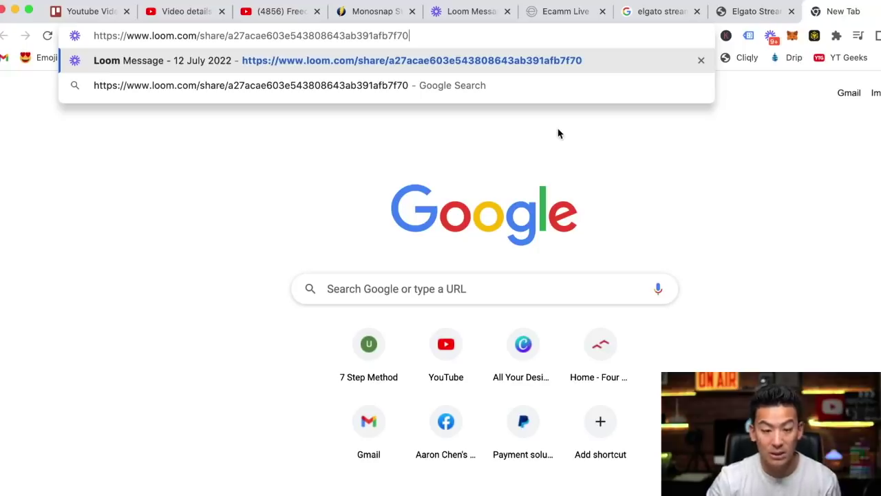
pyautogui.press('Return')
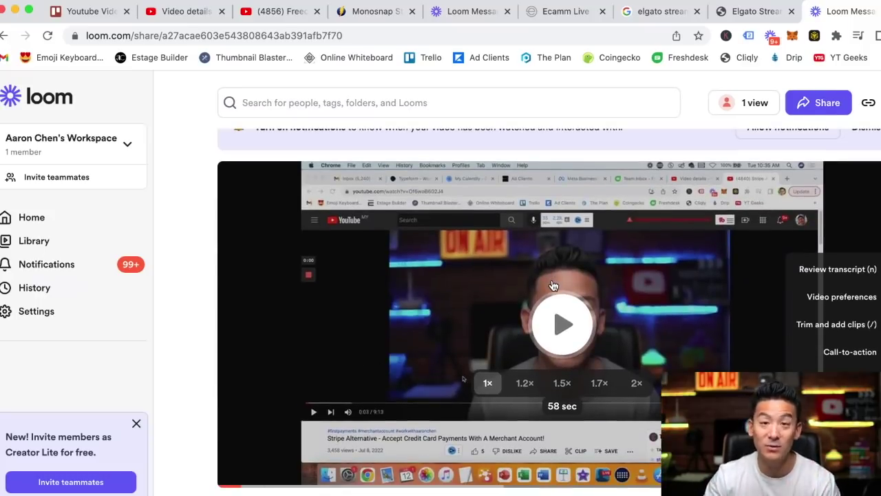
# Step: Play the shared Loom video for a few seconds and pause it
pyautogui.click(563, 329)
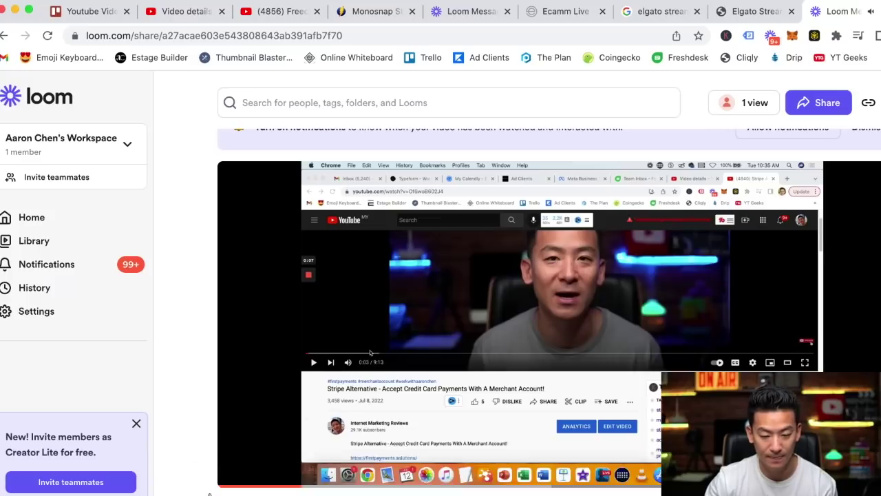
pyautogui.click(236, 469)
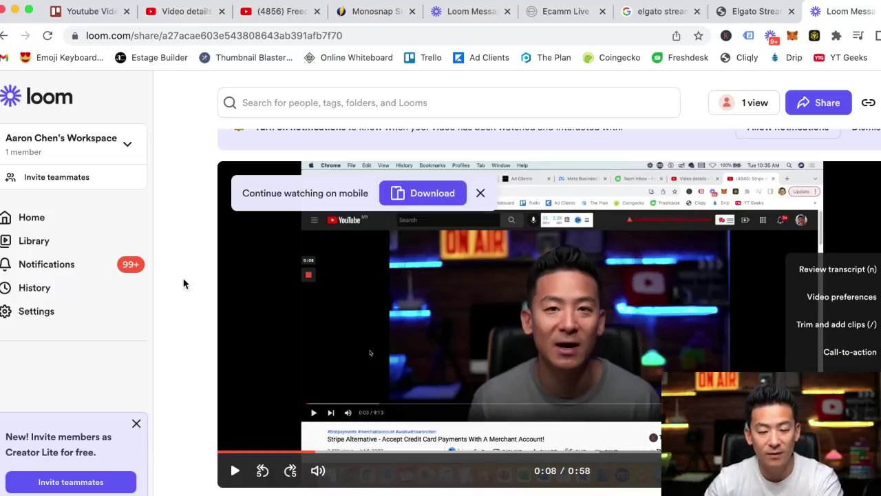
# Step: Revisit the Monosnap storage page and return to the original Loom video page
pyautogui.click(374, 13)
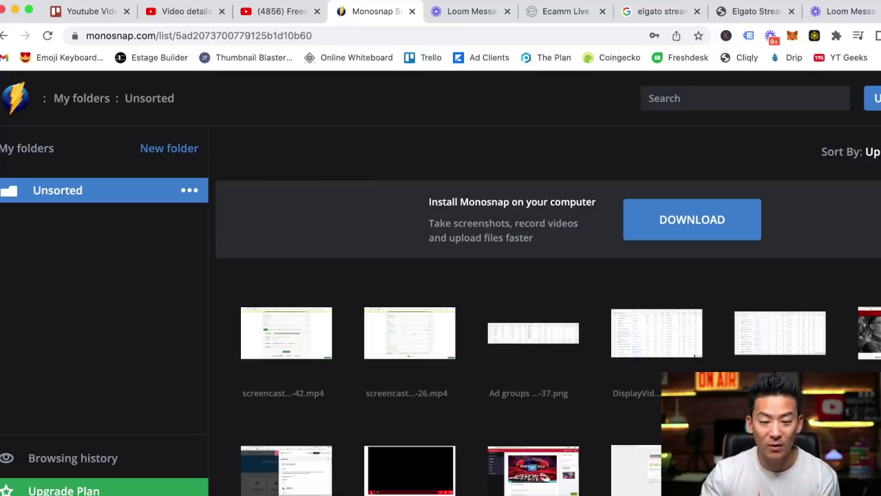
pyautogui.click(460, 11)
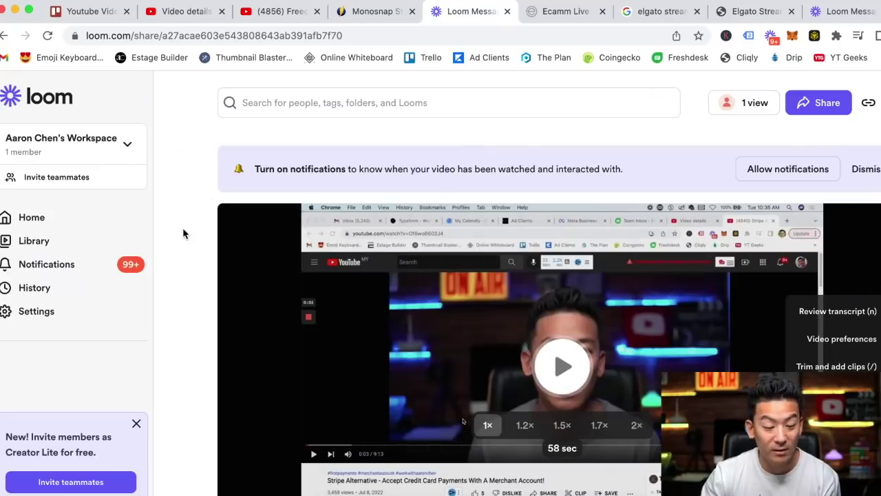